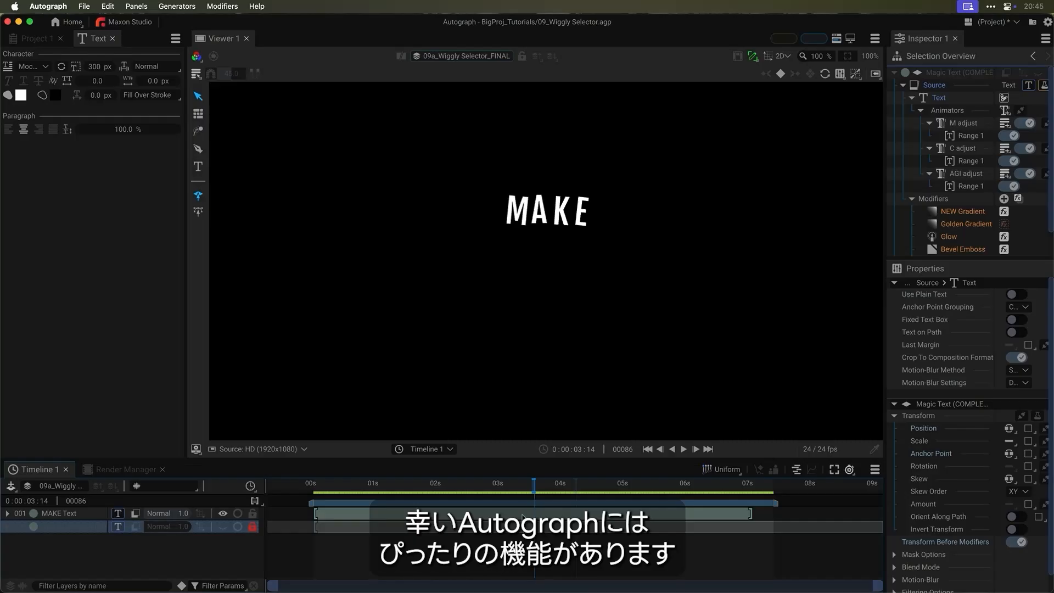
Step: Open the 09b_Wiggly Selector_START composition and scrub through its timeline to check the MAKE text
left_click(34, 38)
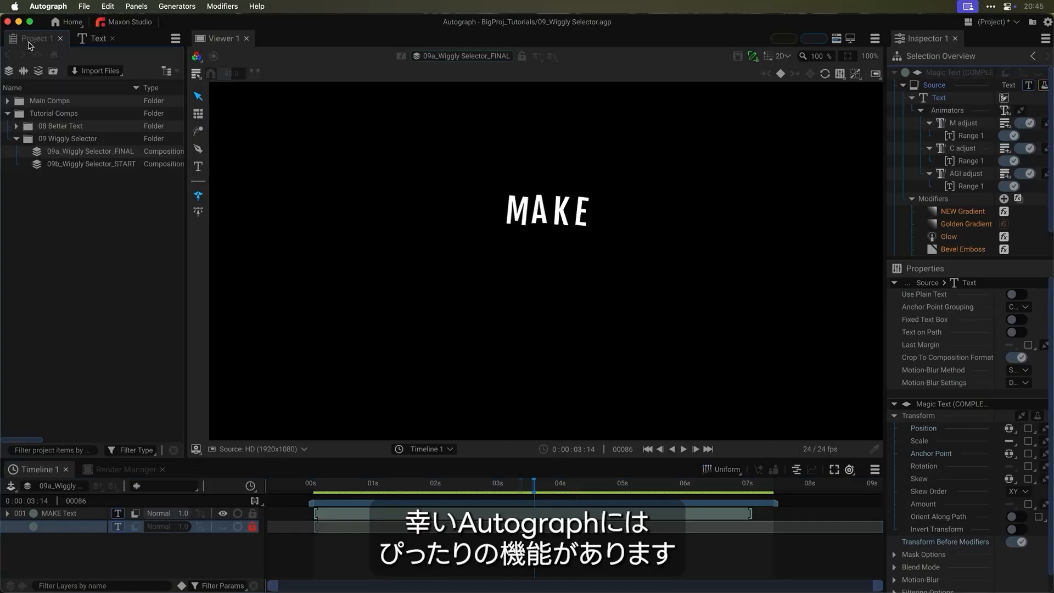
double_click(39, 165)
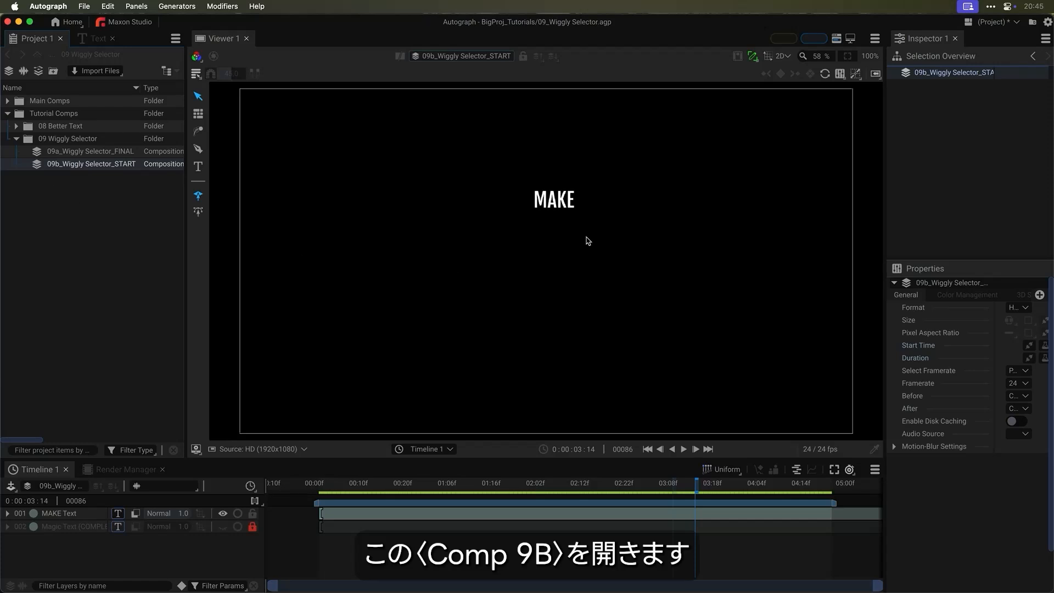
scroll(554, 198, "up", 5)
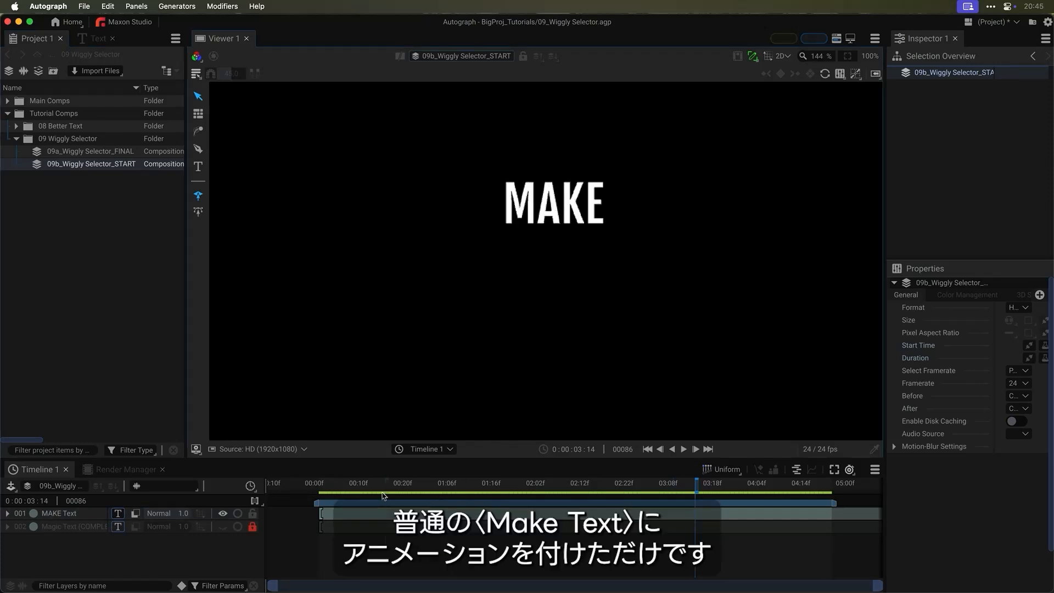
left_click_drag(366, 484, 736, 485)
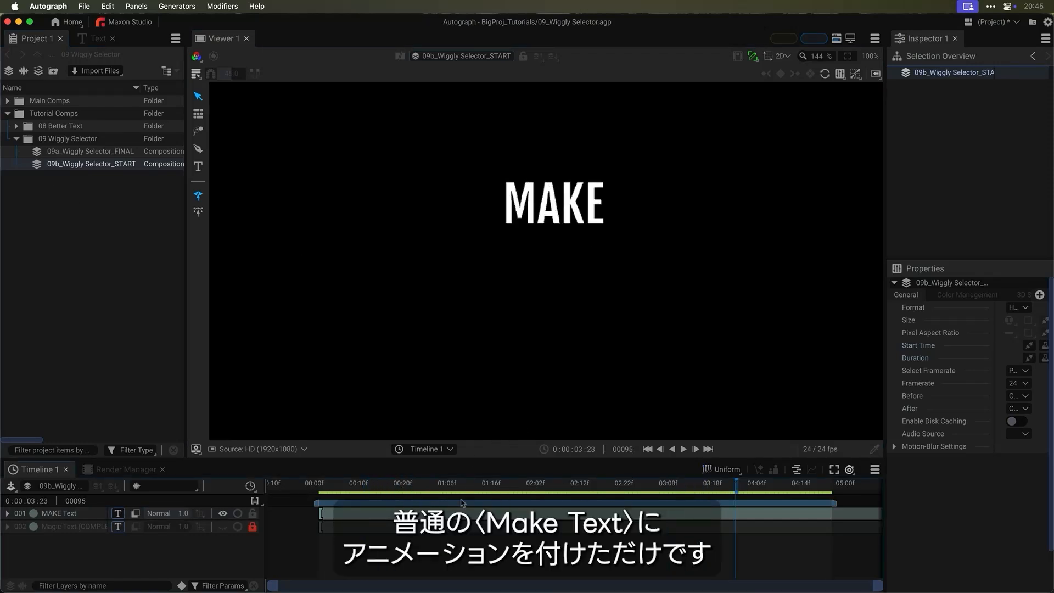
left_click_drag(417, 502, 546, 504)
Step: Select the MAKE Text layer, widen the Inspector and show the PosSpacing Anim animator's properties
left_click(550, 514)
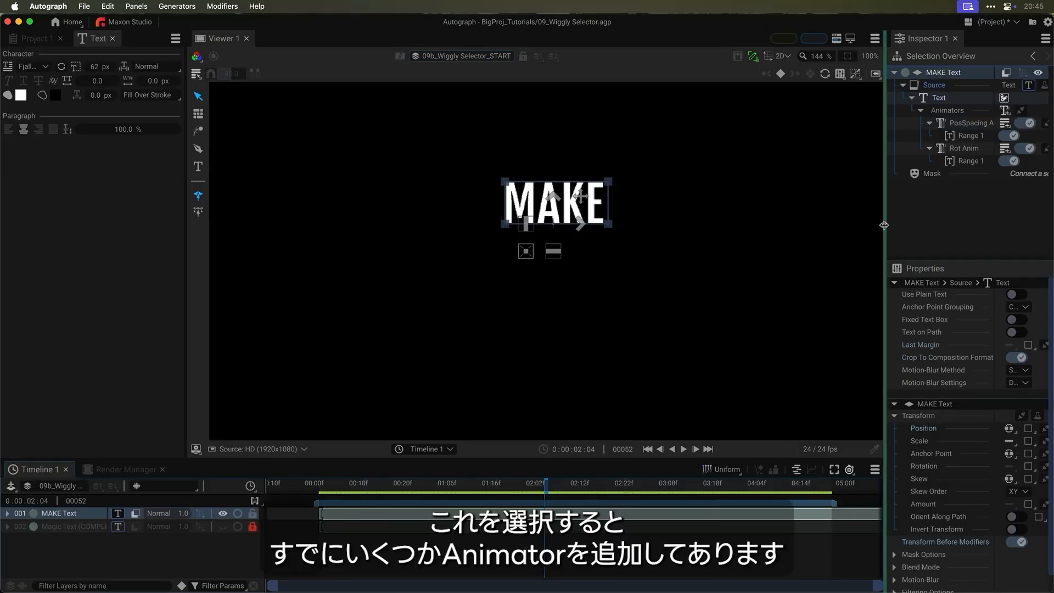
left_click_drag(884, 229, 818, 233)
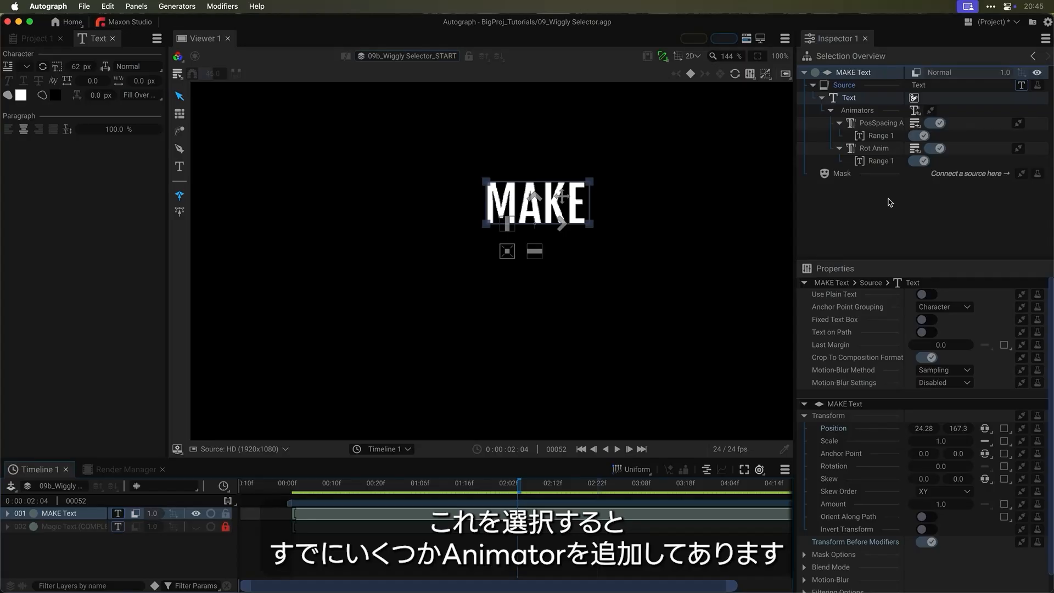
left_click(879, 126)
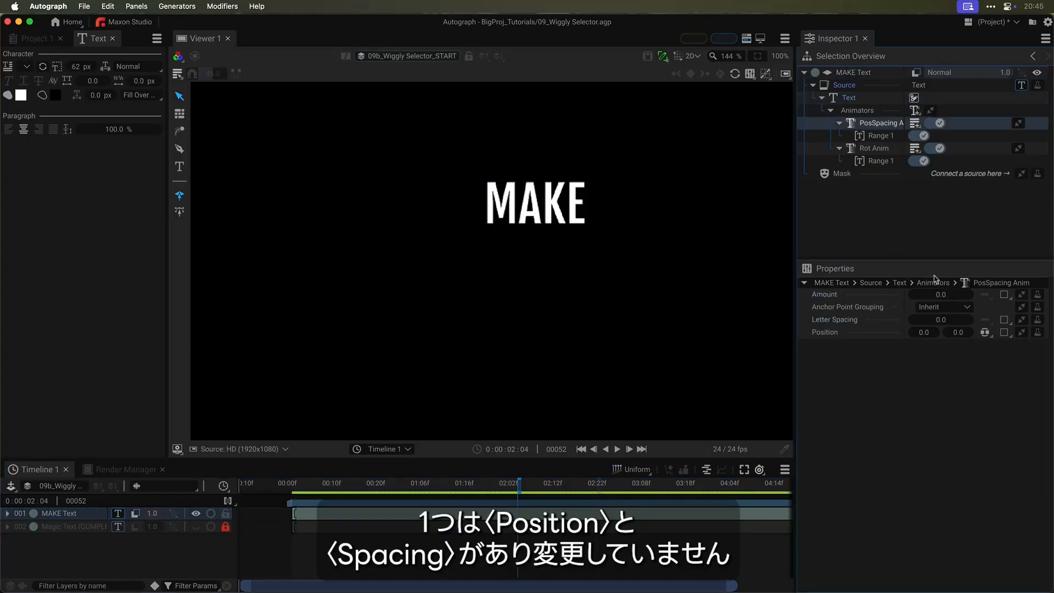
Step: Set the Amount of both the Rot Anim and PosSpacing Anim animators to 1
left_click(873, 149)
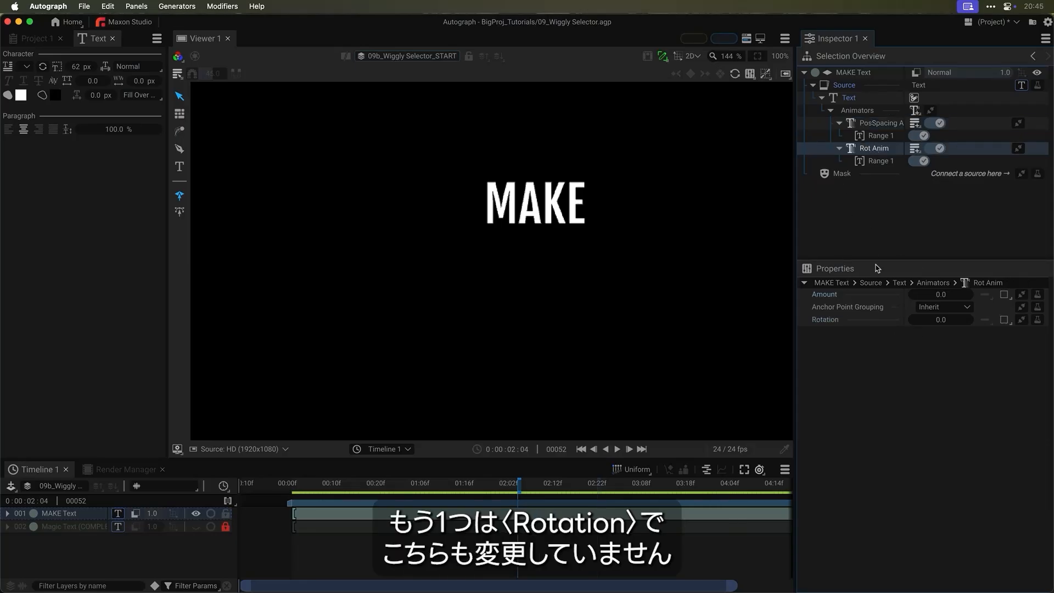
left_click(945, 296)
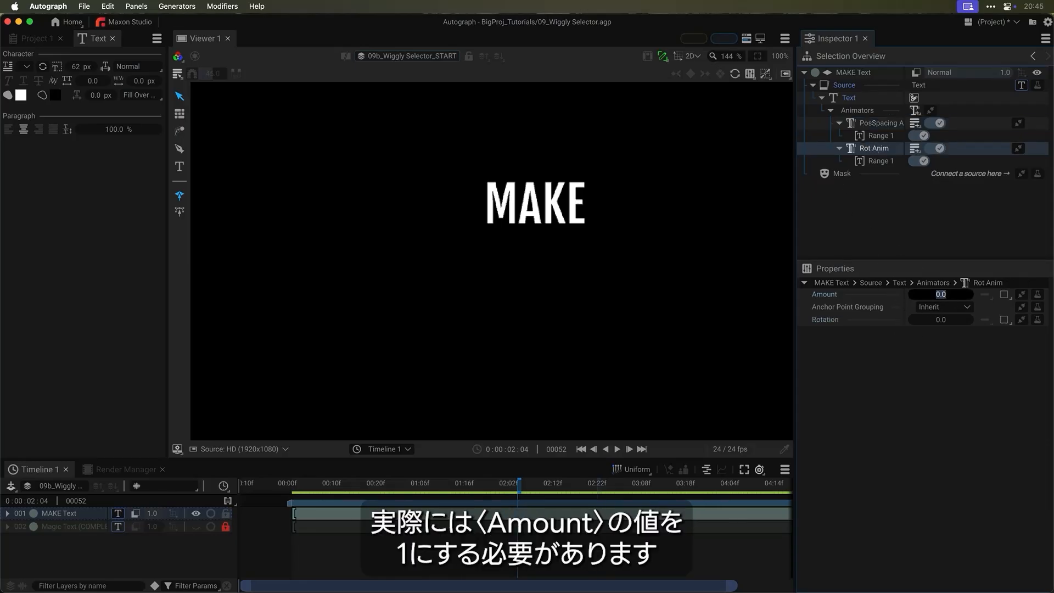
type("1")
key("Return")
left_click(871, 126)
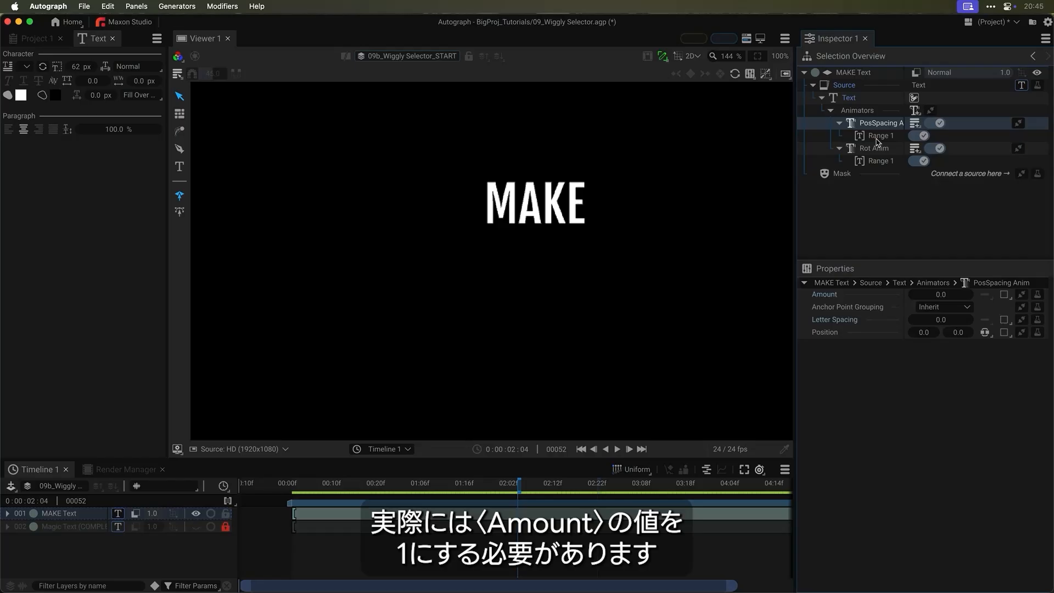
left_click(937, 296)
type("1")
key("Return")
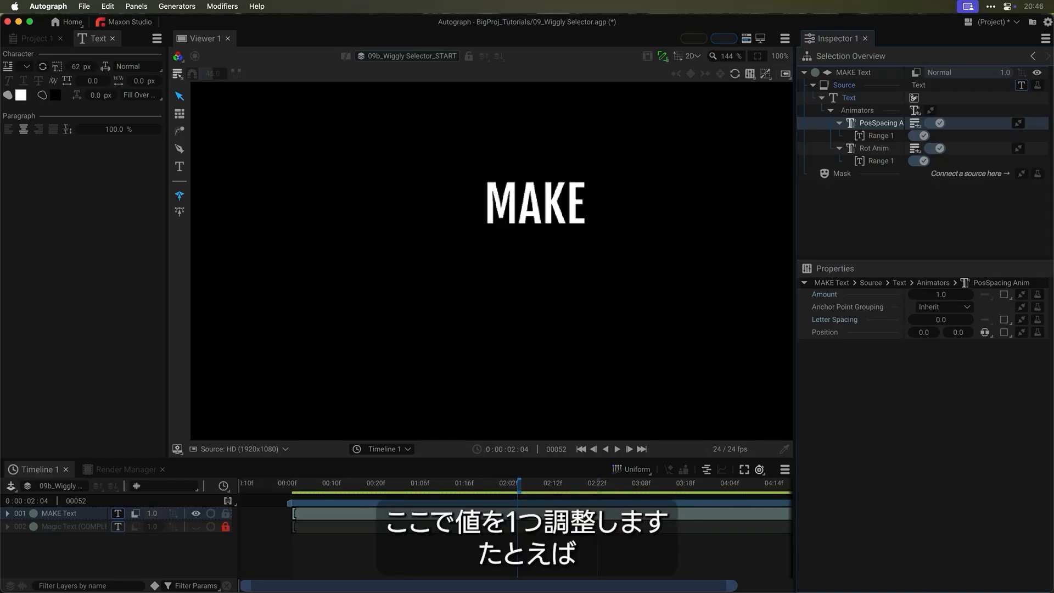
Step: Set the PosSpacing Anim position to -4, -8 and the Rot Anim rotation to 1, and scrub to check for motion
left_click_drag(926, 332, 955, 332)
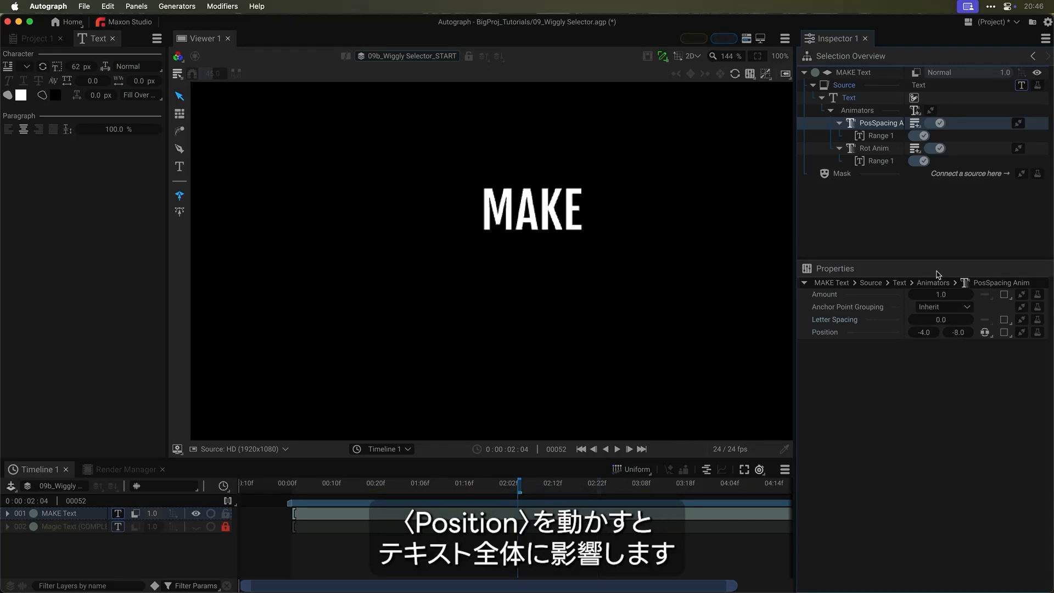
left_click(877, 148)
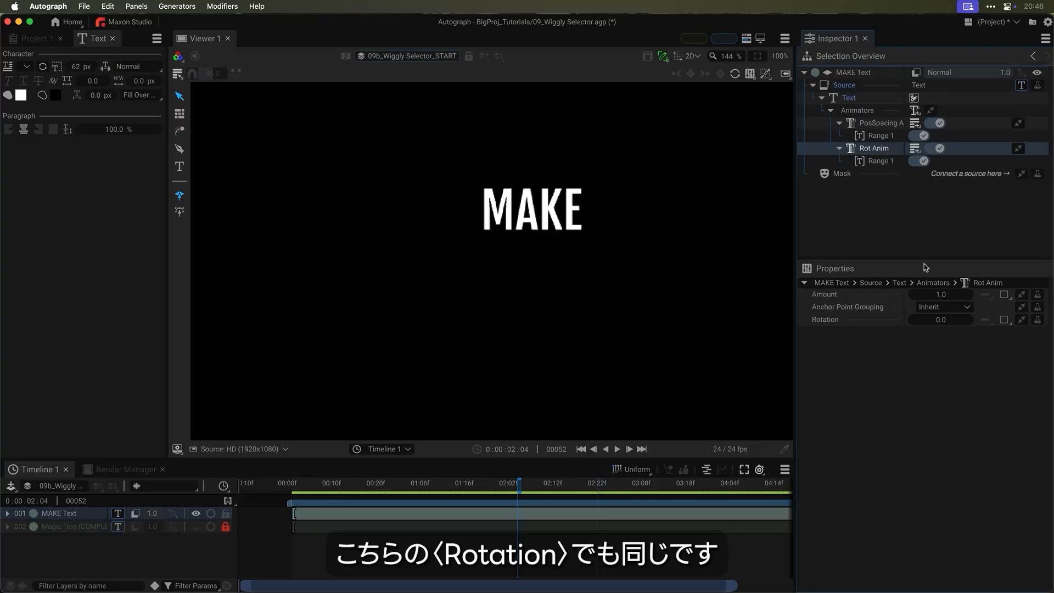
left_click_drag(941, 319, 942, 319)
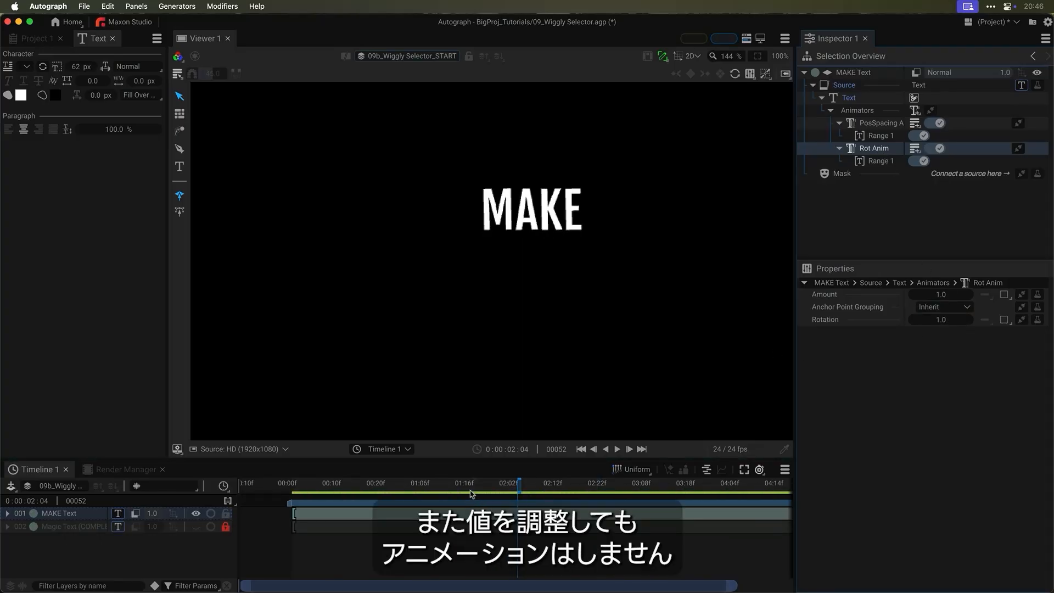
left_click_drag(471, 488, 530, 487)
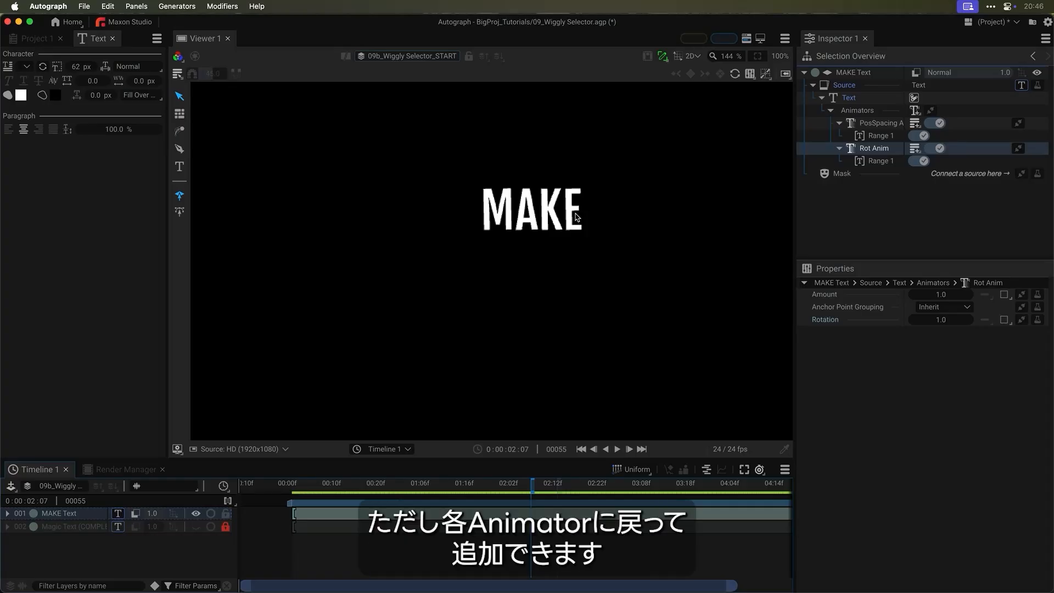
Step: Compare the properties and selectors that can be added to the PosSpacing Anim animator with the options for creating new animators
left_click(883, 124)
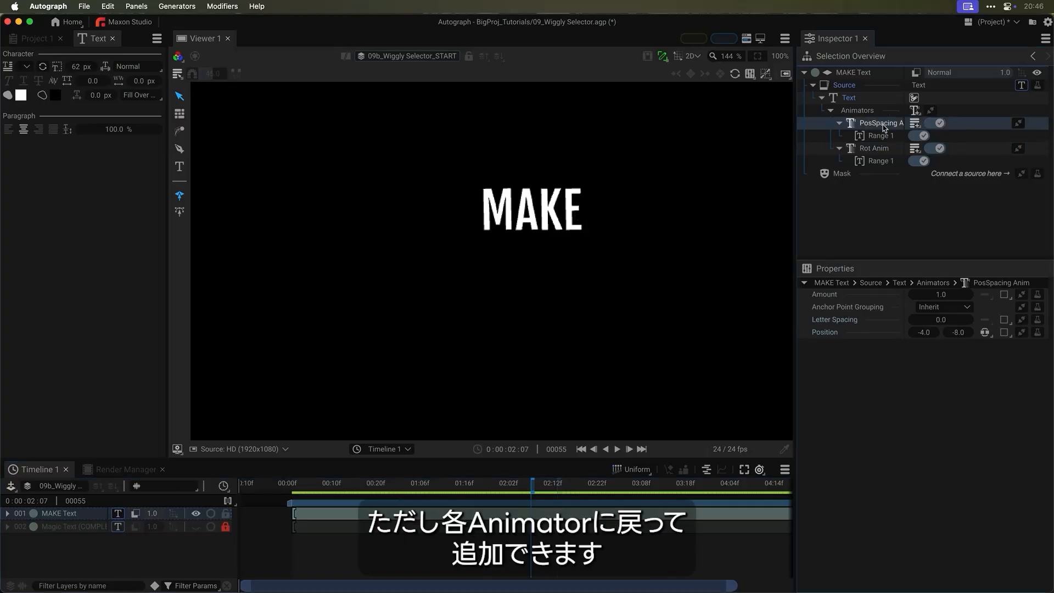
left_click(915, 124)
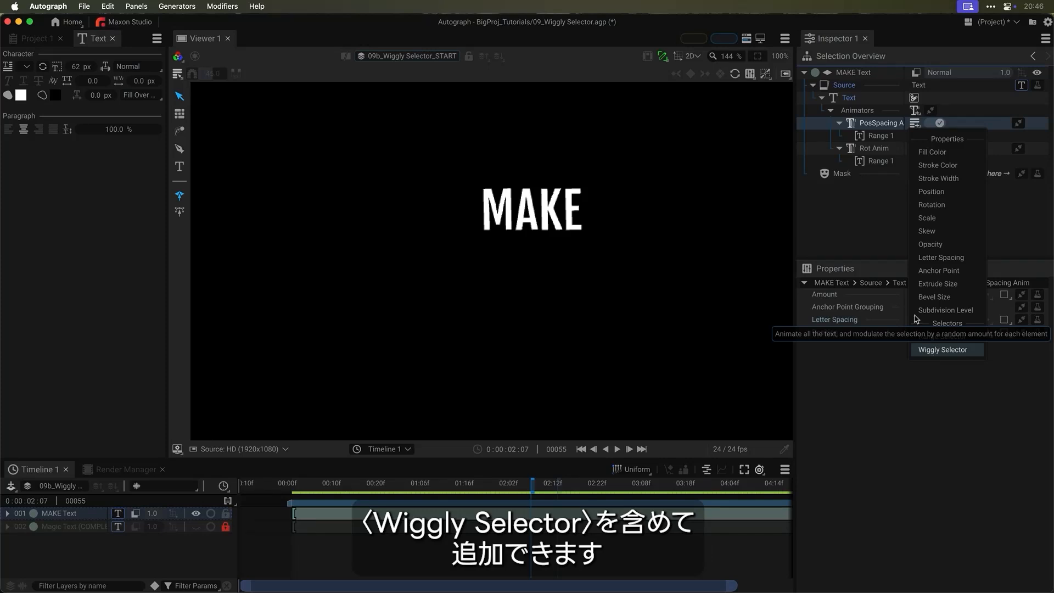
left_click(880, 224)
left_click(916, 111)
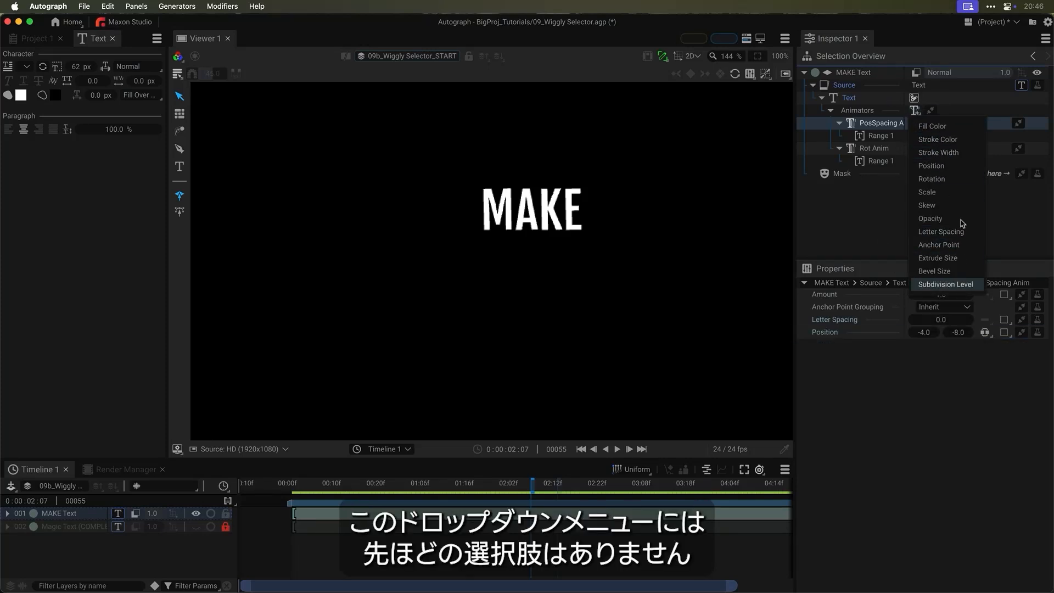
left_click(865, 207)
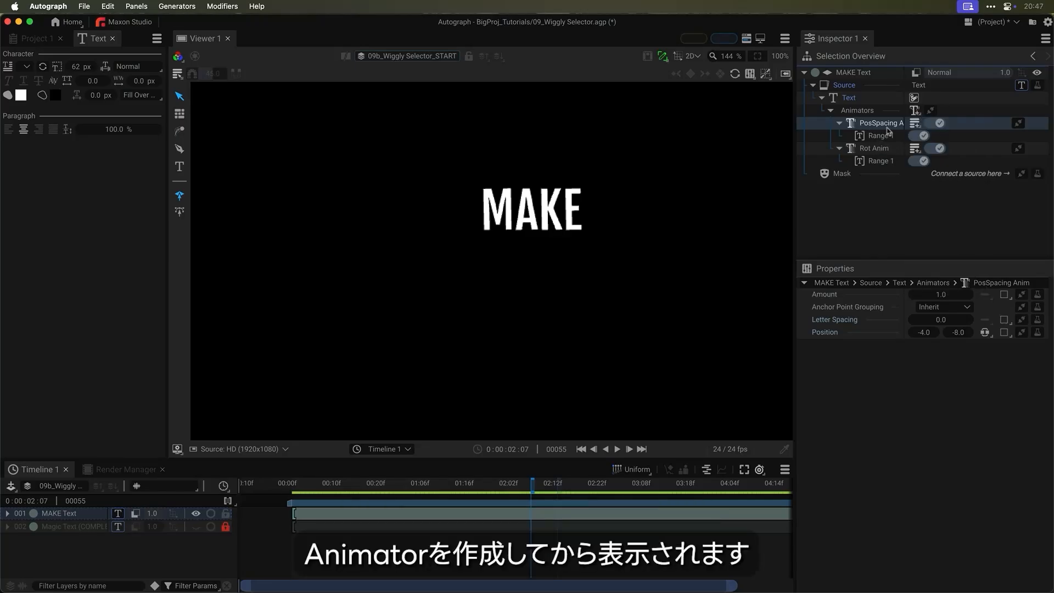
Step: Add a Wiggly Selector to the PosSpacing Anim animator and play back the text motion
left_click(915, 123)
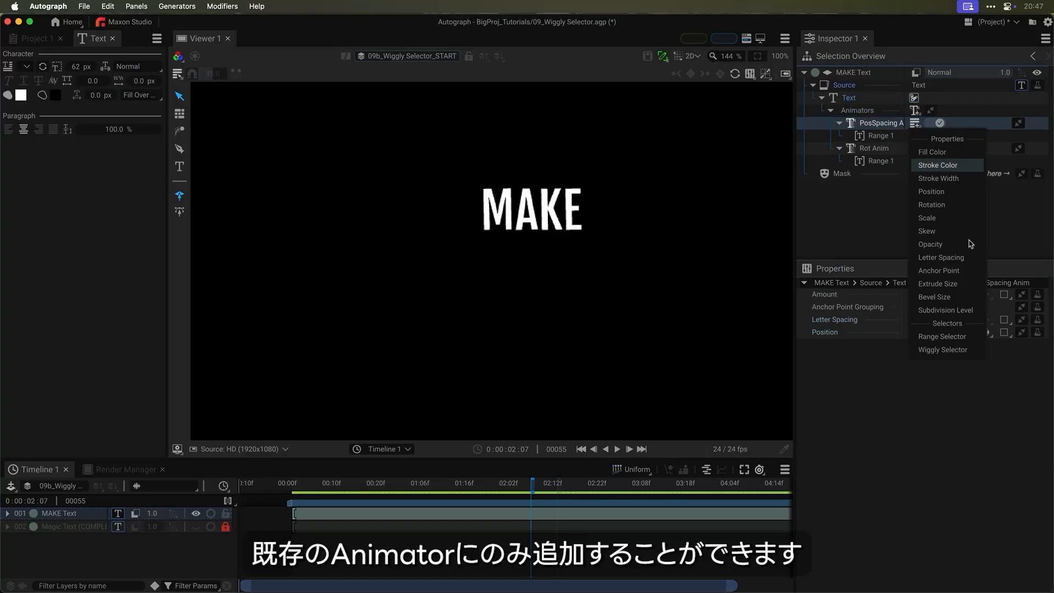
left_click(943, 350)
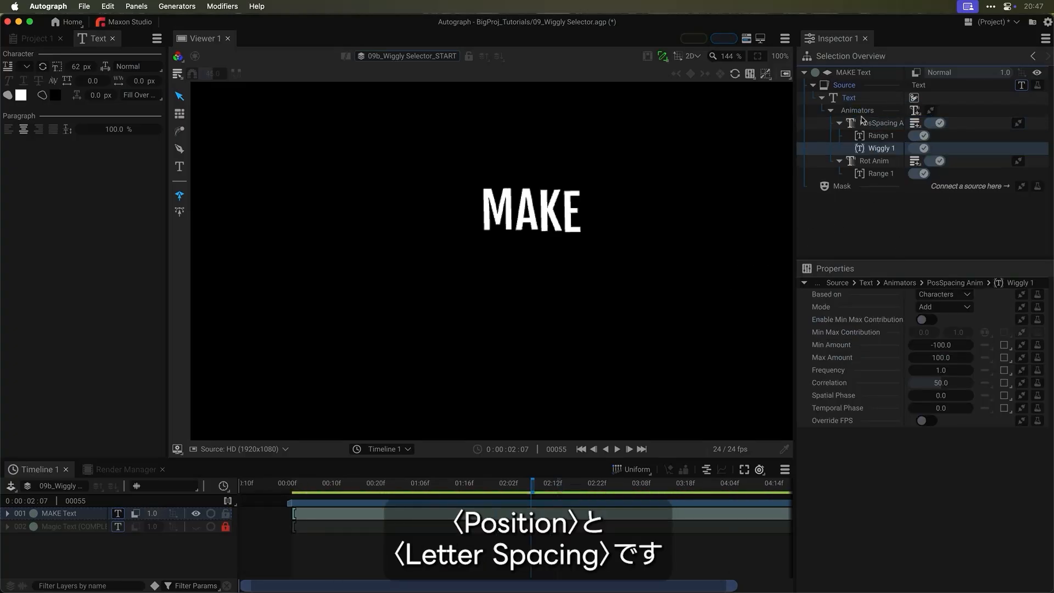
left_click_drag(517, 483, 460, 481)
key("space")
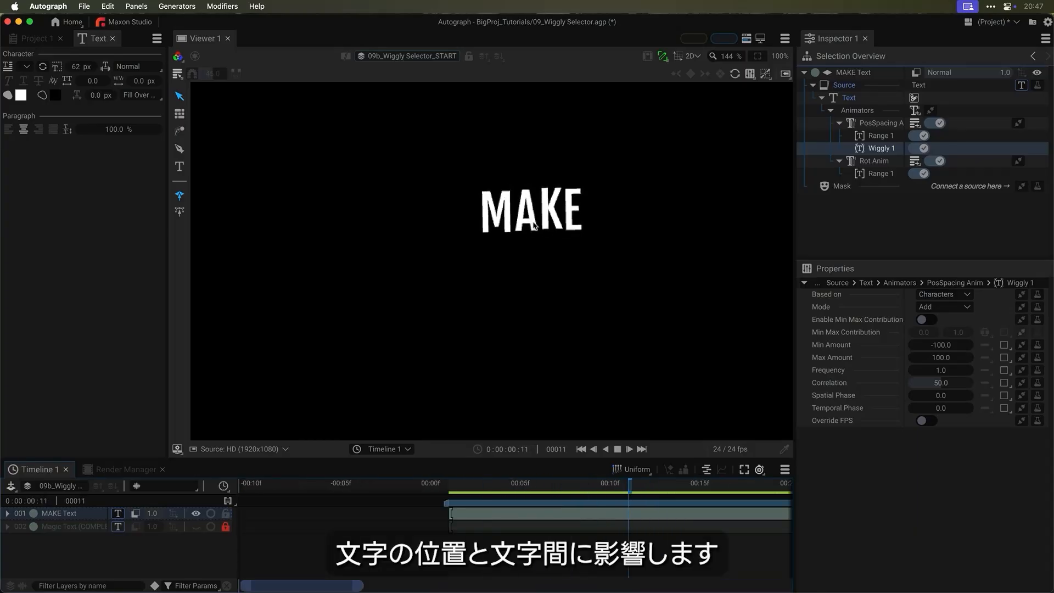
key("space")
left_click_drag(519, 486, 507, 486)
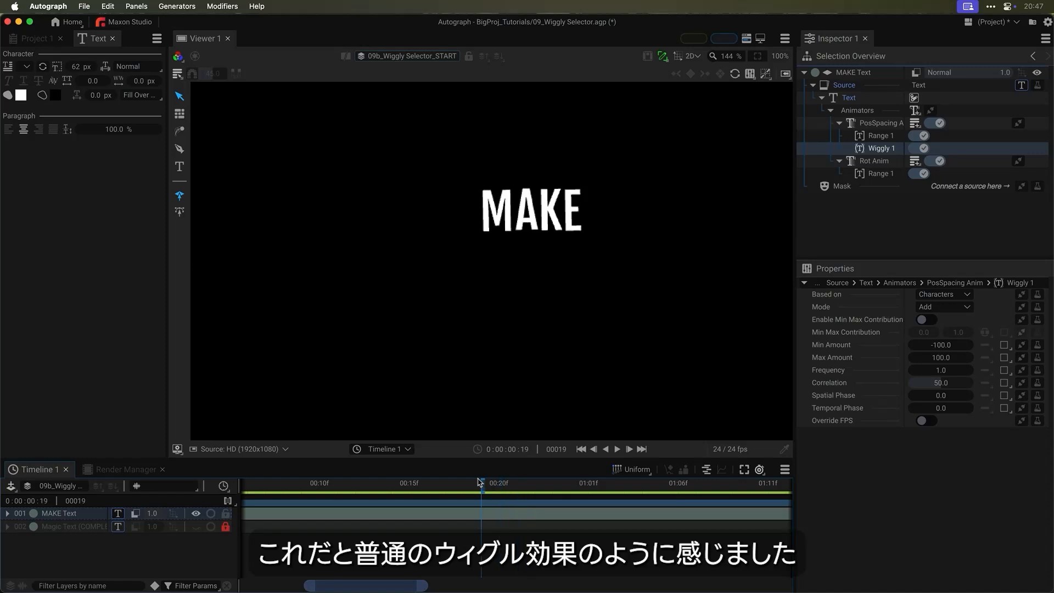
key("space")
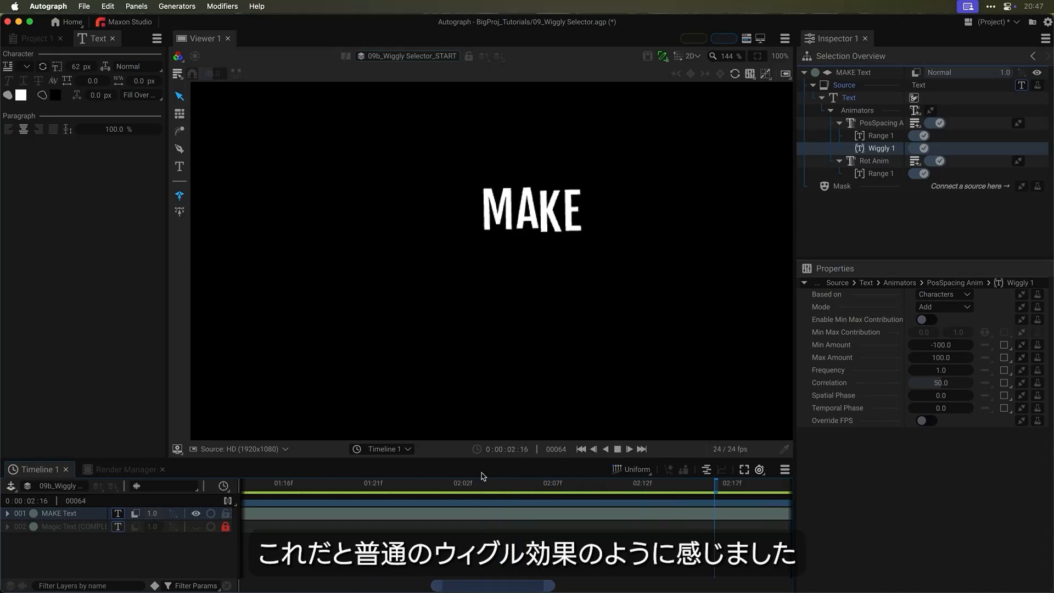
key("space")
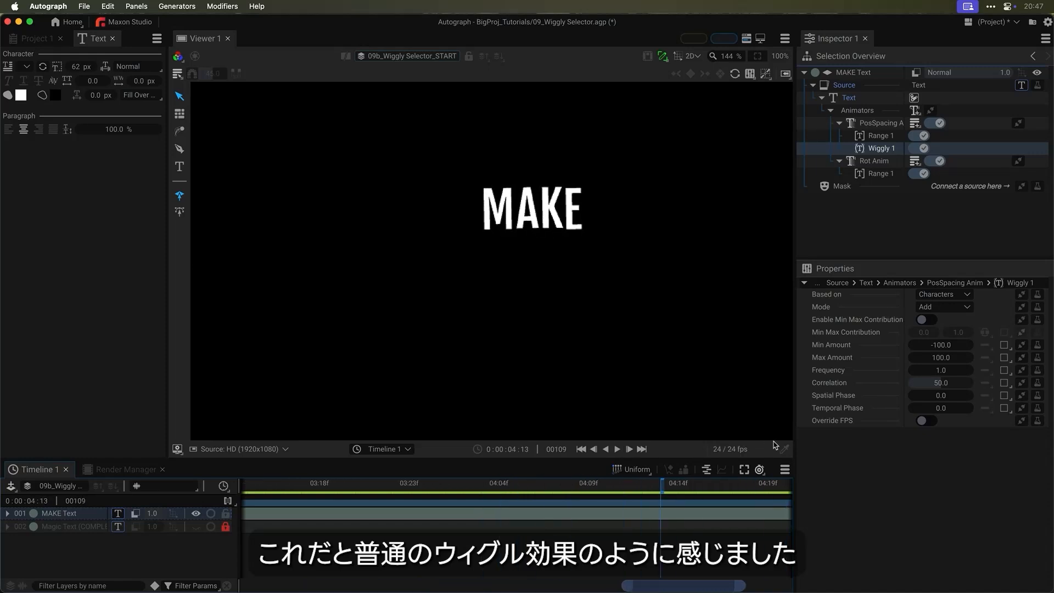
Step: Set the Frequency of the PosSpacing Anim's Wiggly Selector to 0.4 and preview the animation
left_click(942, 371)
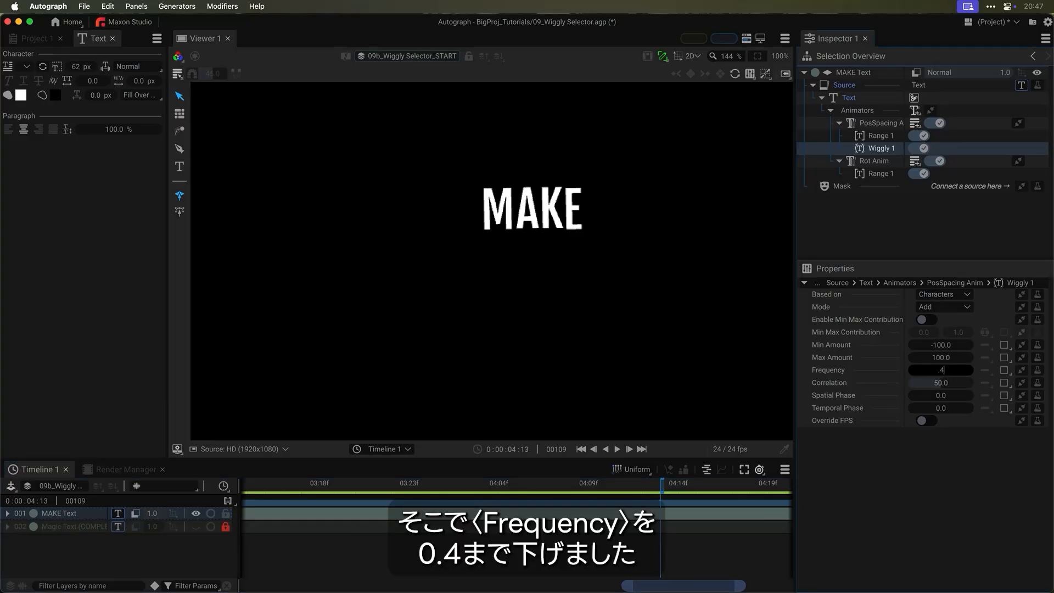
type(".4")
key("Return")
key("space")
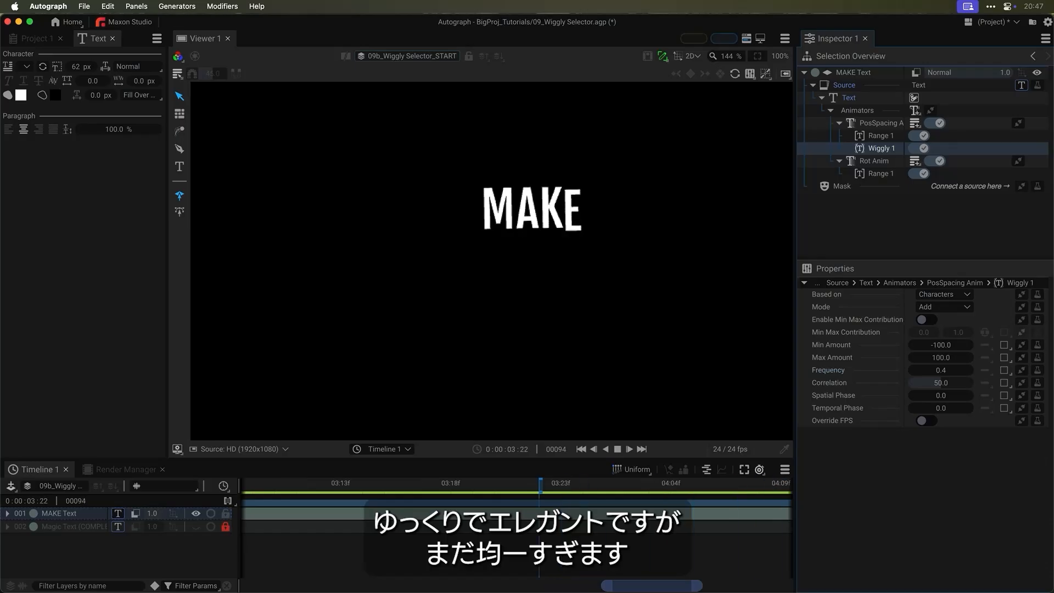
key("space")
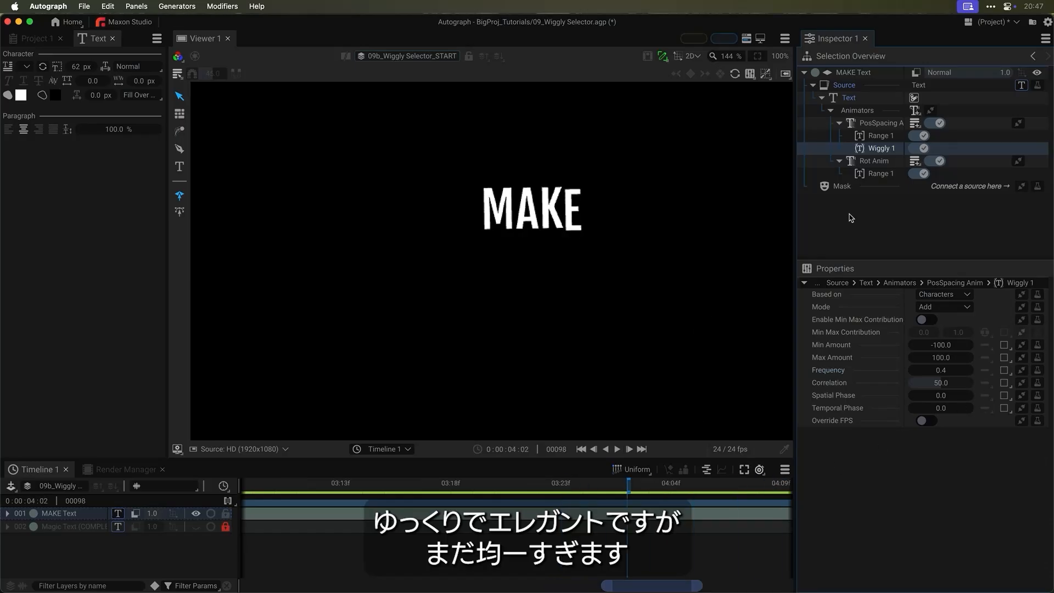
Step: Add a Wiggly Selector with a Frequency of 0.6 to the Rot Anim animator and preview the combined motion
left_click(877, 161)
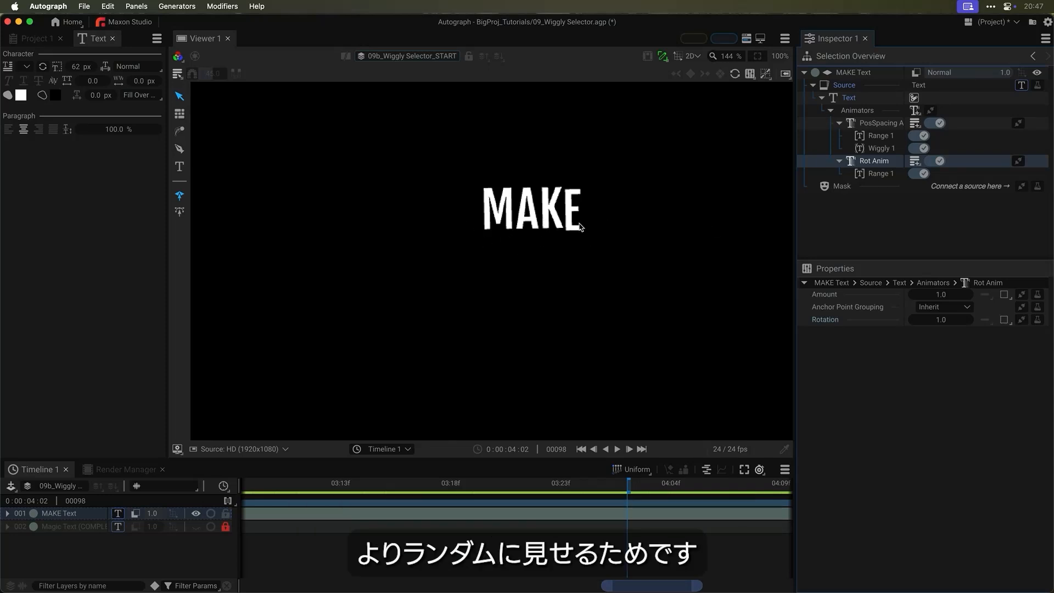
left_click(912, 161)
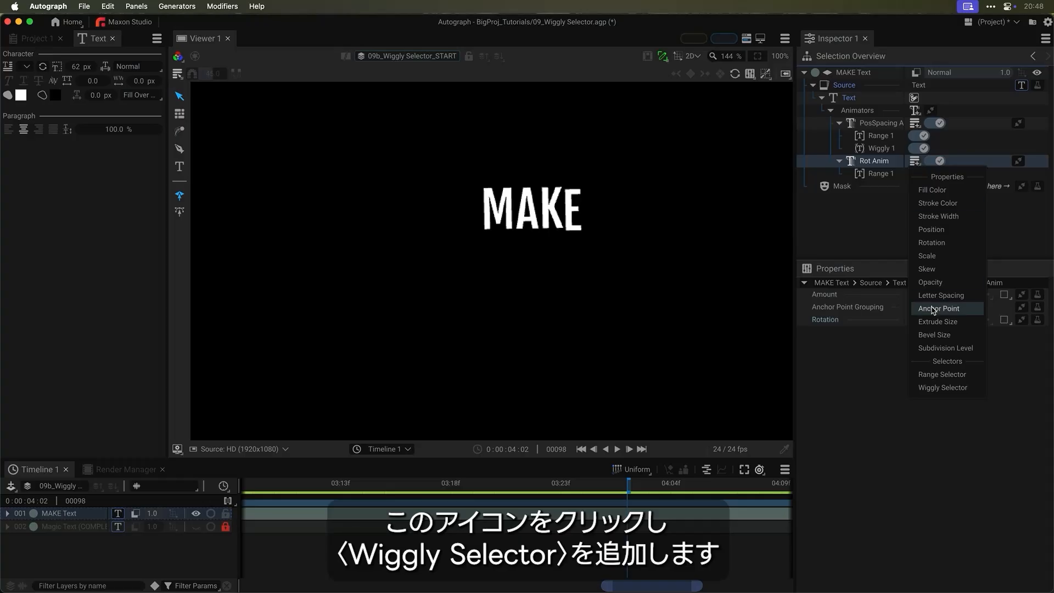
left_click(932, 389)
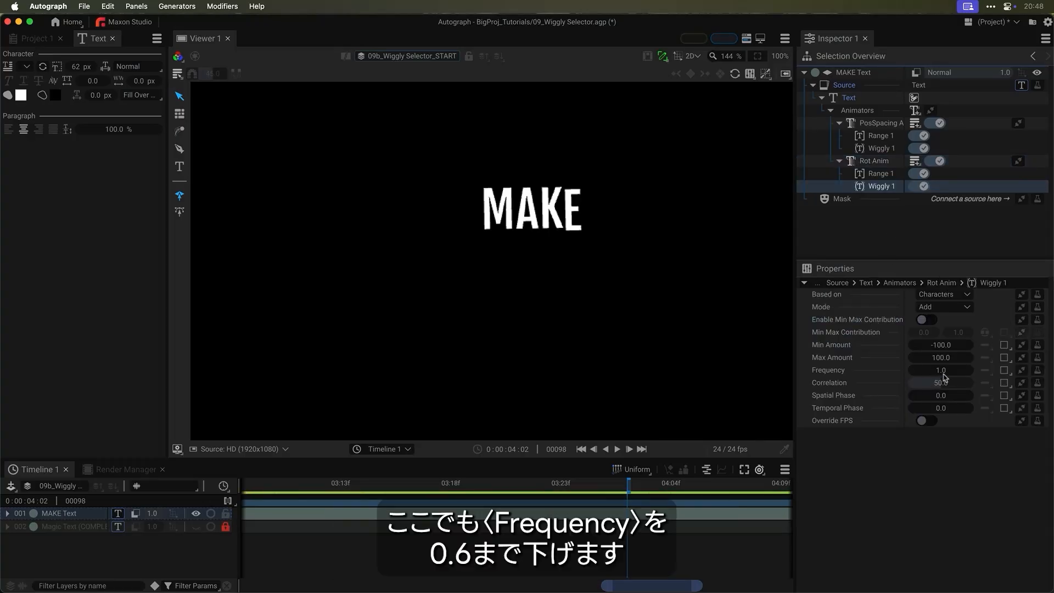
left_click(946, 373)
type("0.6")
key("Return")
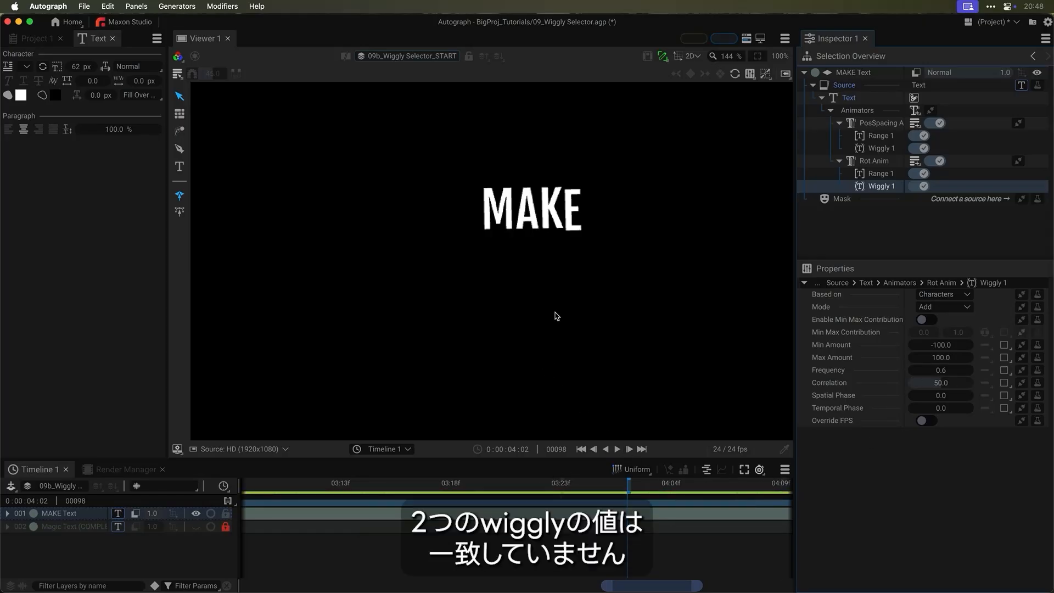
key("space")
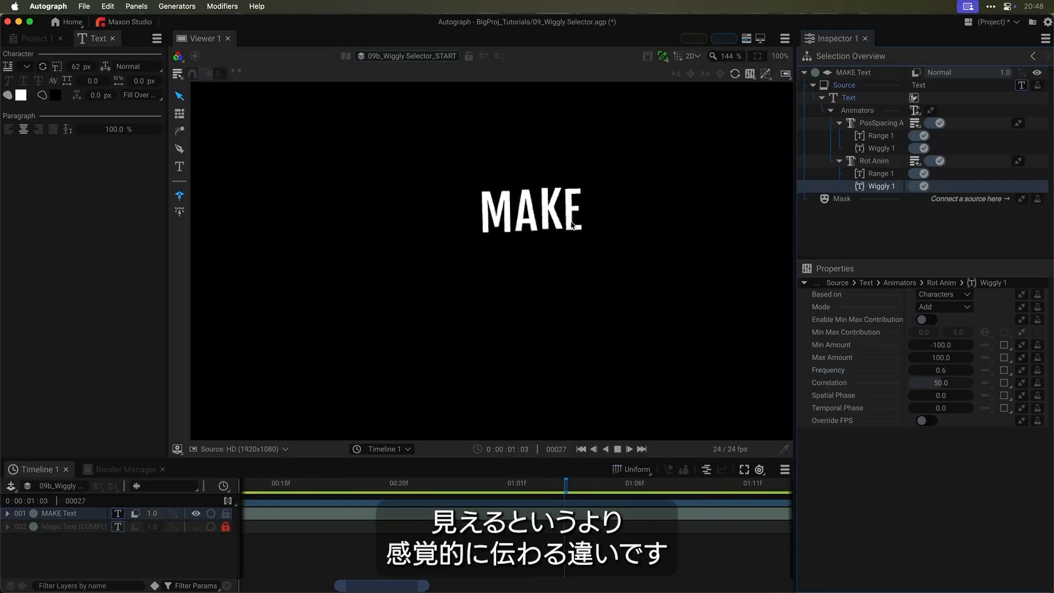
key("space")
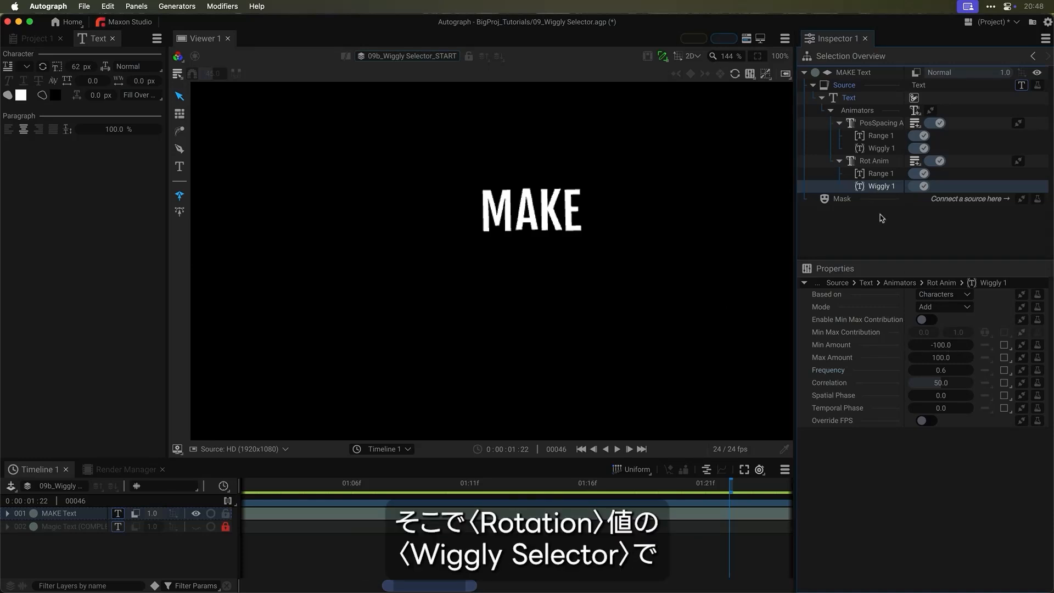
Step: Set the Rot Anim Wiggly Selector's Min Amount to -483 and Max Amount to 424, and preview the animation
left_click_drag(953, 350, 944, 351)
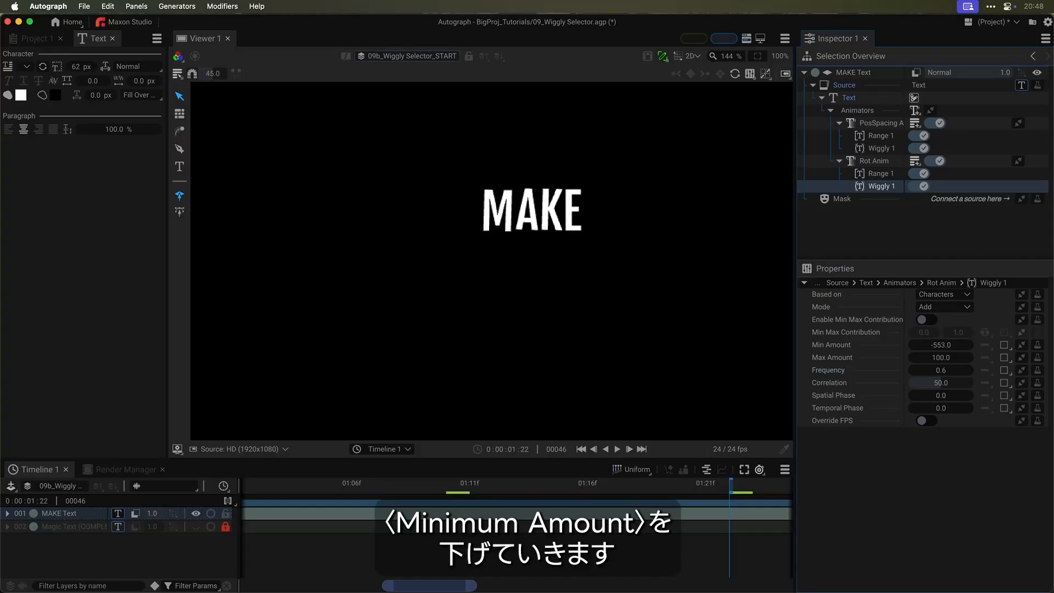
mouse_move(941, 345)
left_mouse_down()
mouse_move(930, 345)
mouse_move(958, 358)
mouse_move(945, 358)
left_mouse_up()
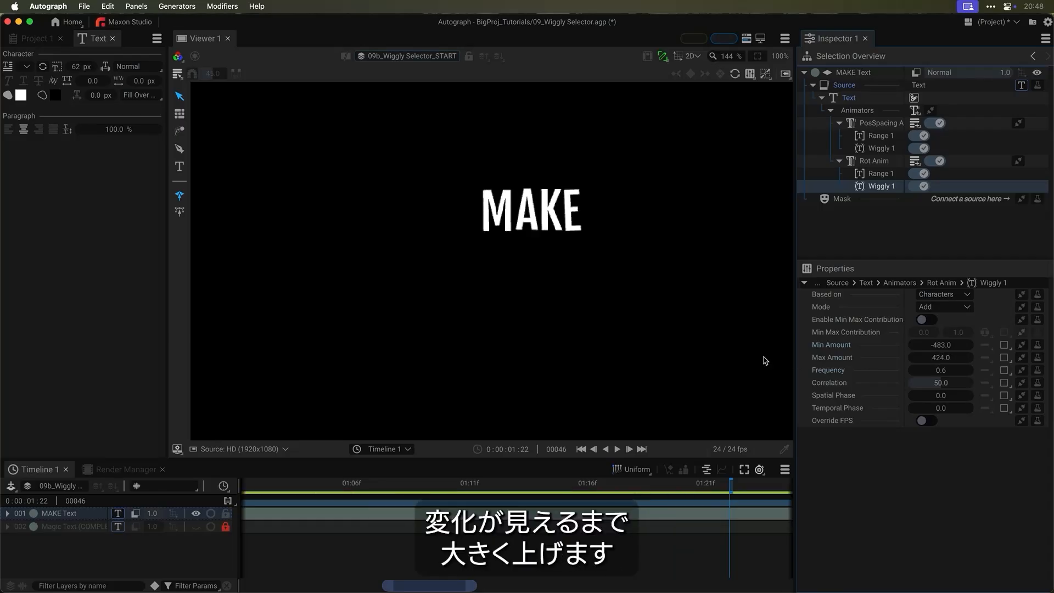
key("space")
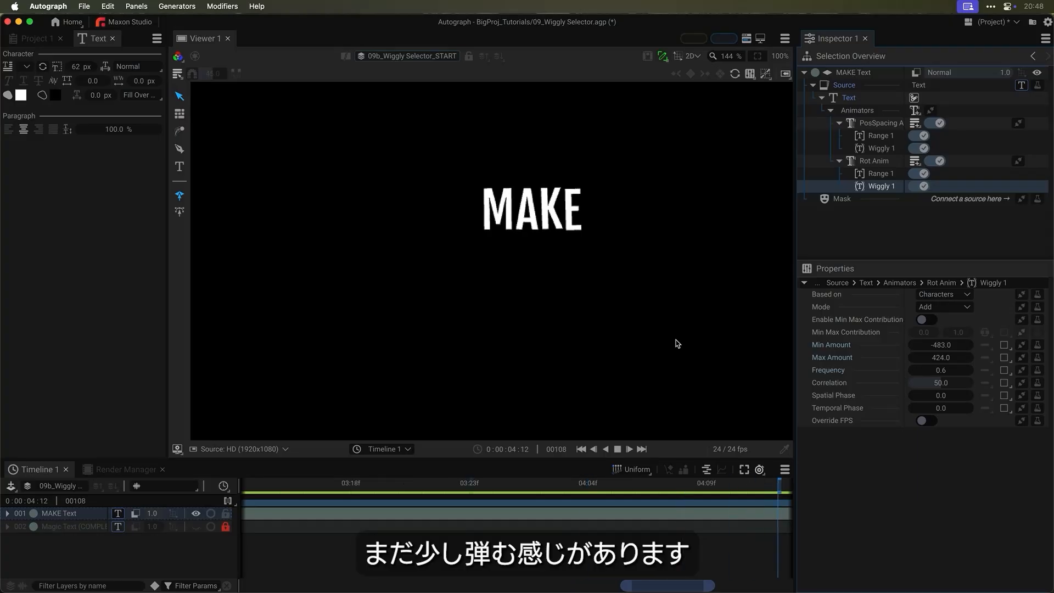
key("space")
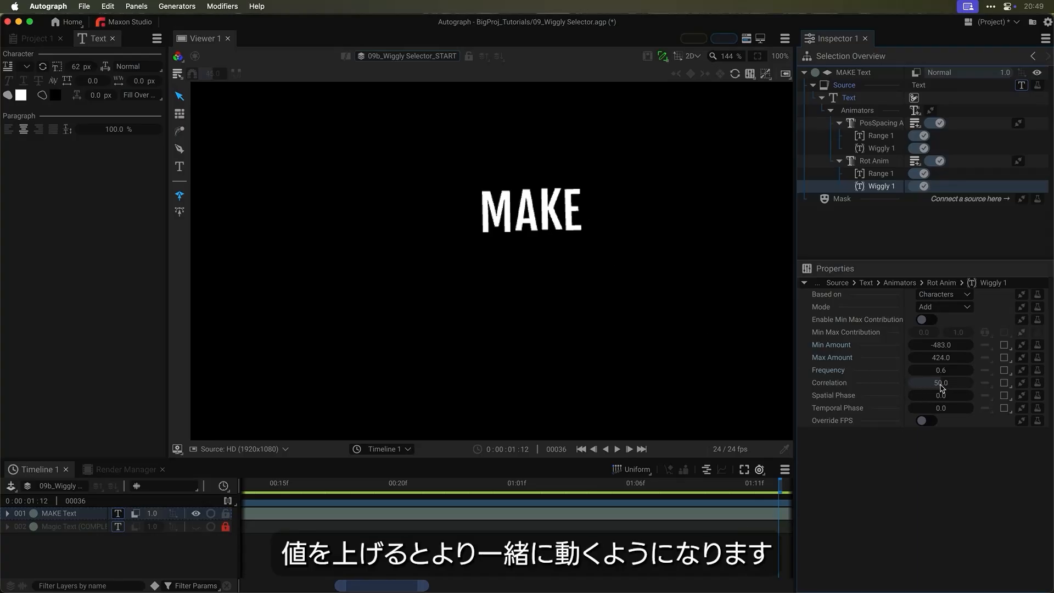
Step: Lower the Correlation of the Rot Anim's Wiggly Selector to 39 and play back the text motion
left_click_drag(941, 385, 938, 385)
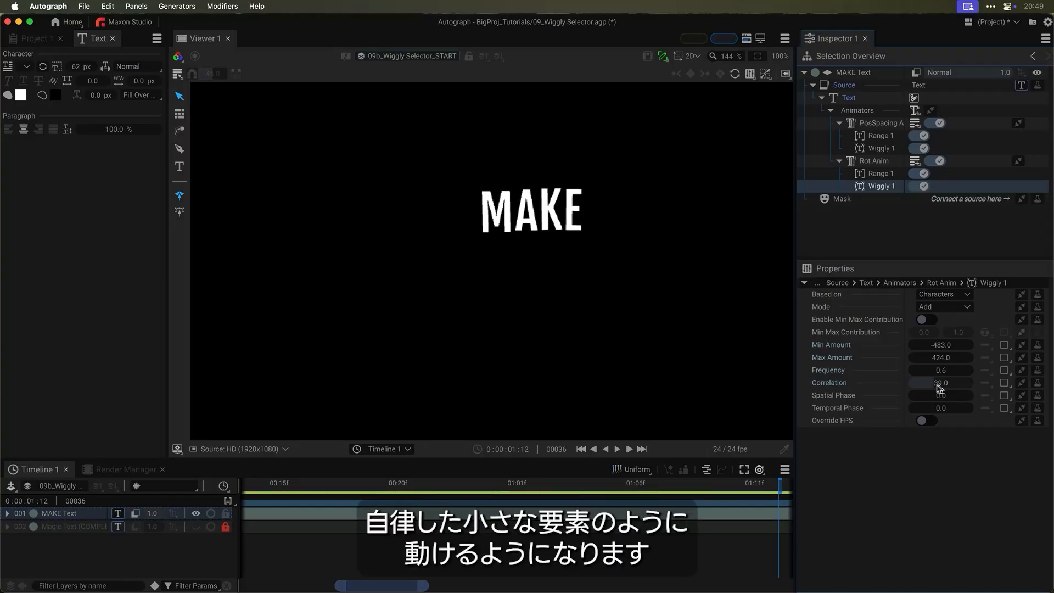
key("space")
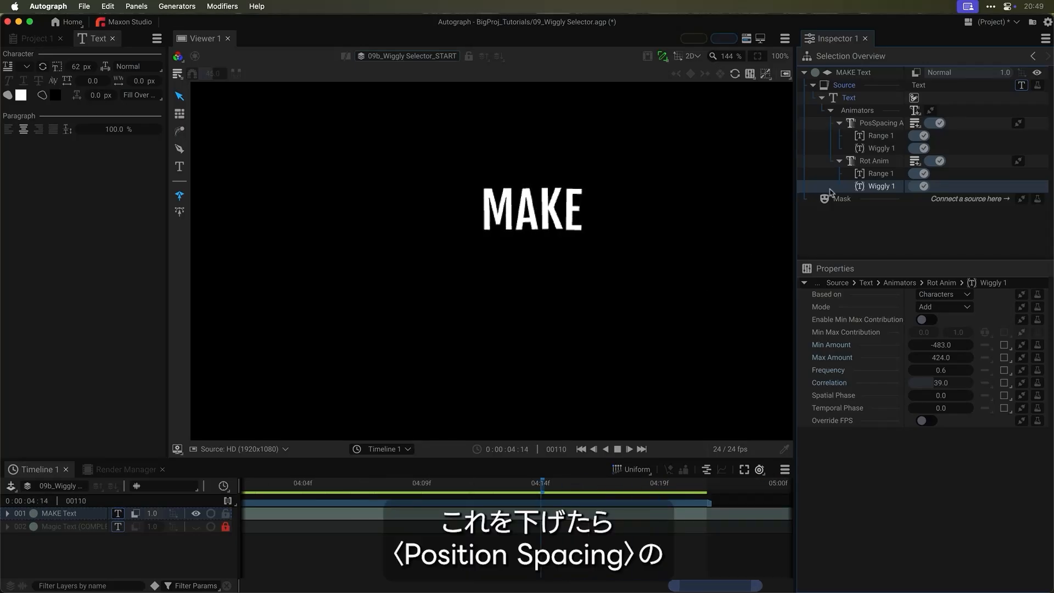
key("space")
Step: Lower the Correlation of the PosSpacing Anim's Wiggly Selector to 47 and preview the combined motion
left_click(883, 148)
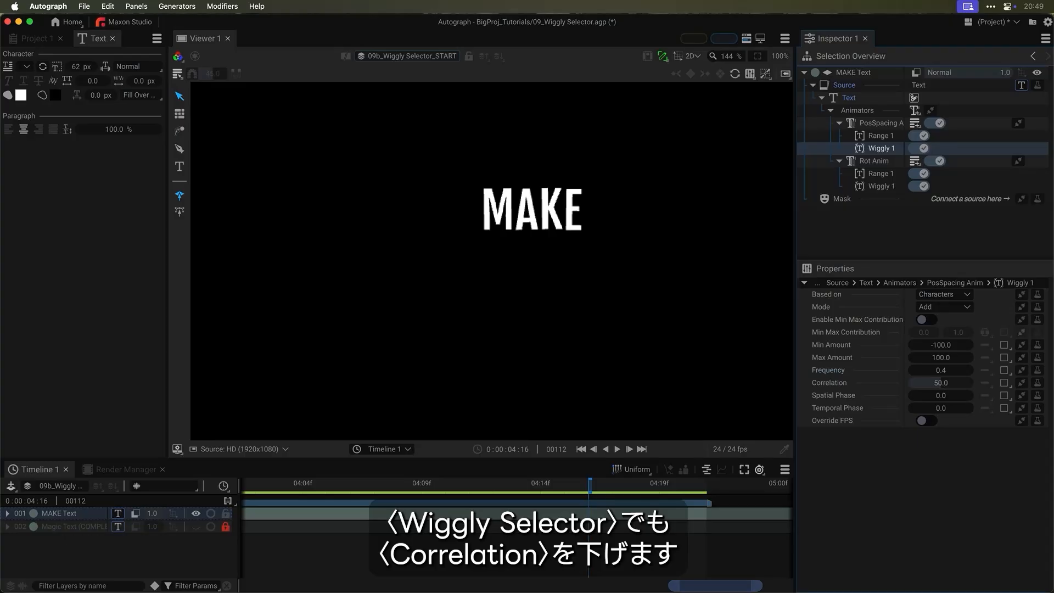
left_click_drag(941, 382, 939, 383)
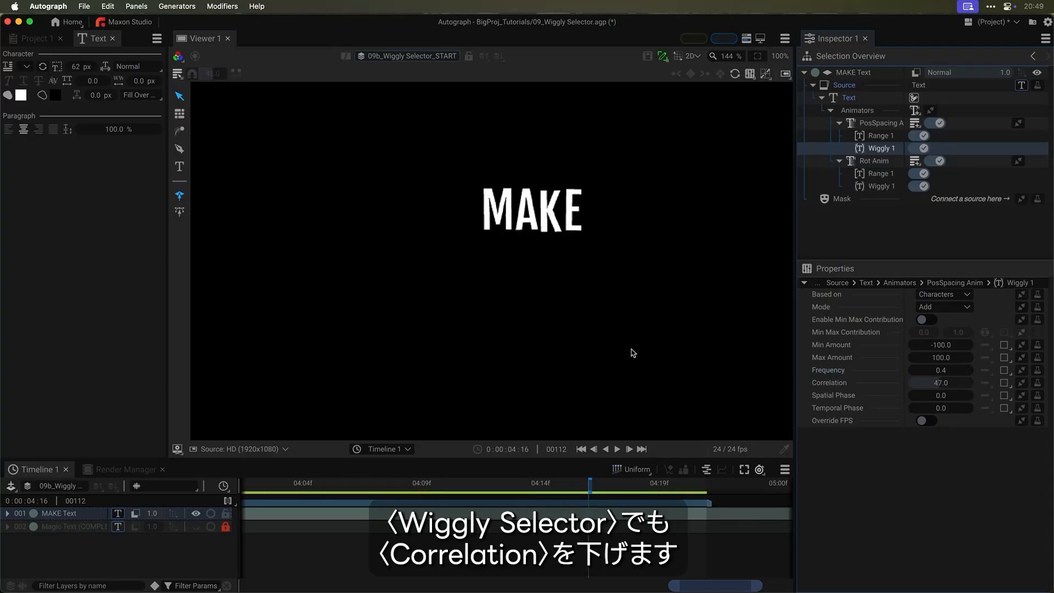
key("space")
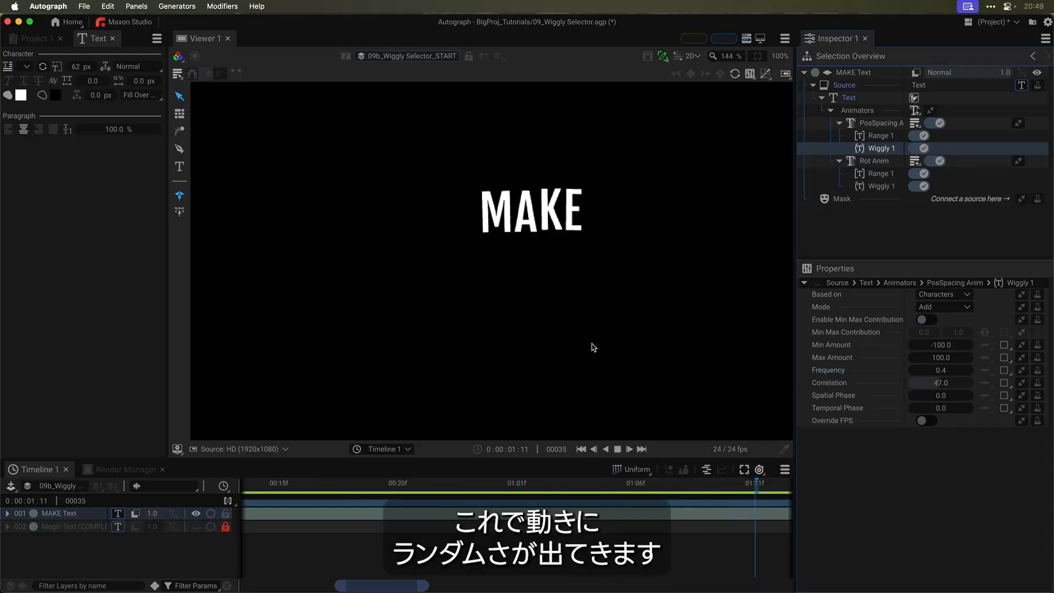